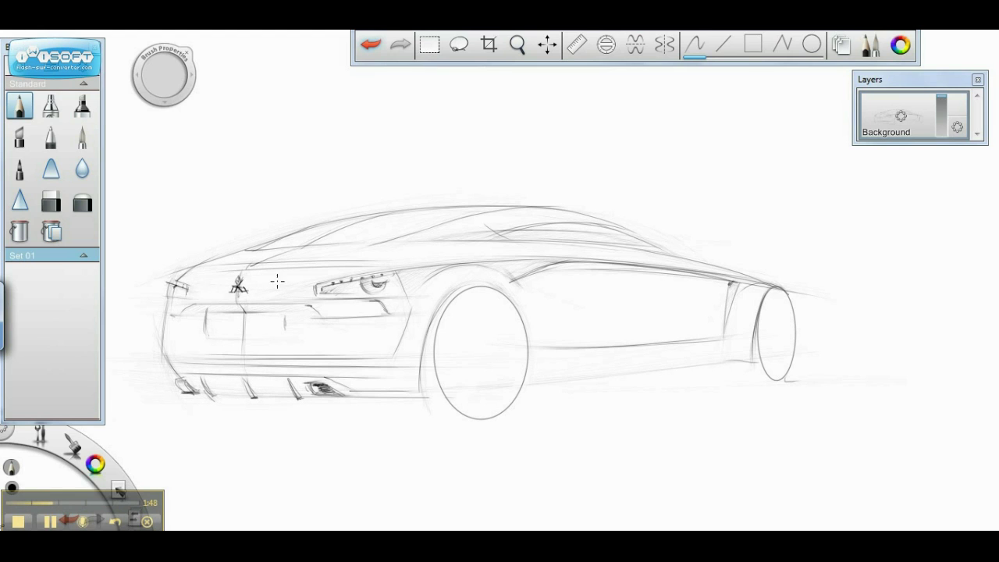
Add construction strokes: a rear vertical line, a ground line, rear diffuser strokes and a trunk line.
{"action": "mouse_move", "coordinate": [138, 287]}
{"action": "left_mouse_down"}
{"action": "mouse_move", "coordinate": [138, 314]}
{"action": "mouse_move", "coordinate": [137, 201]}
{"action": "mouse_move", "coordinate": [456, 199]}
{"action": "left_mouse_up"}
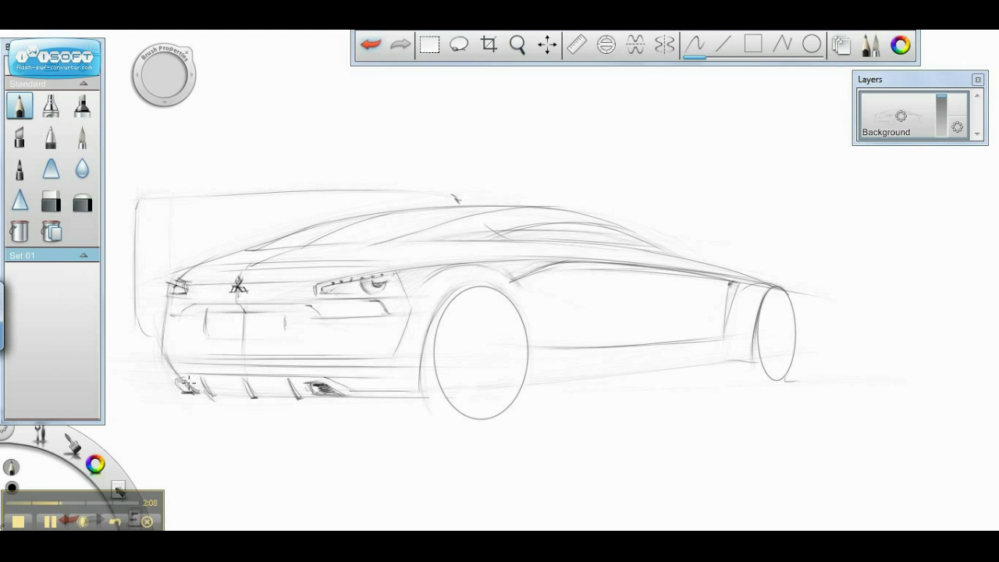
{"action": "left_click_drag", "start_coordinate": [444, 408], "coordinate": [160, 410]}
{"action": "left_click_drag", "start_coordinate": [174, 367], "coordinate": [205, 412]}
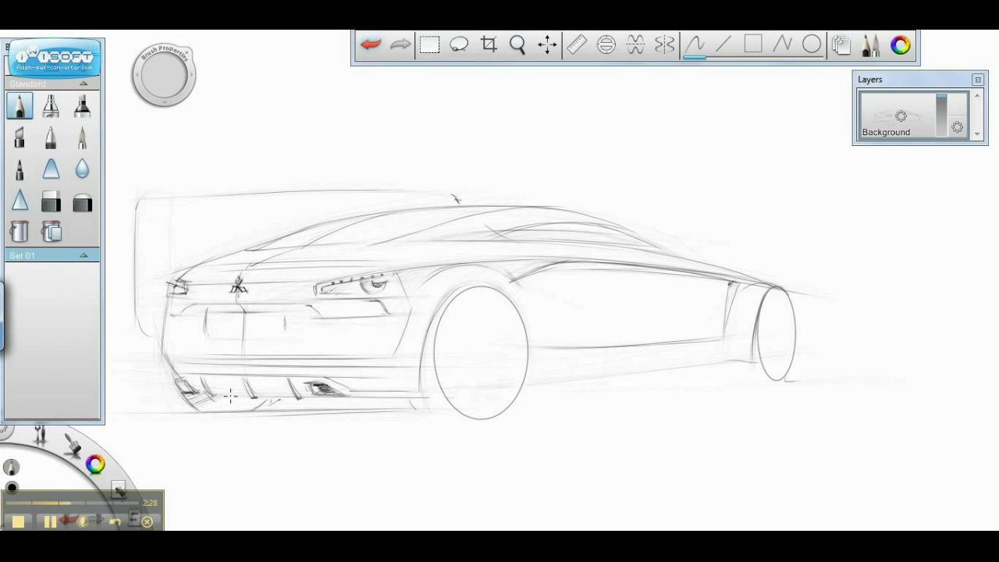
{"action": "mouse_move", "coordinate": [195, 305]}
{"action": "left_mouse_down"}
{"action": "mouse_move", "coordinate": [338, 306]}
{"action": "mouse_move", "coordinate": [360, 275]}
{"action": "left_mouse_up"}
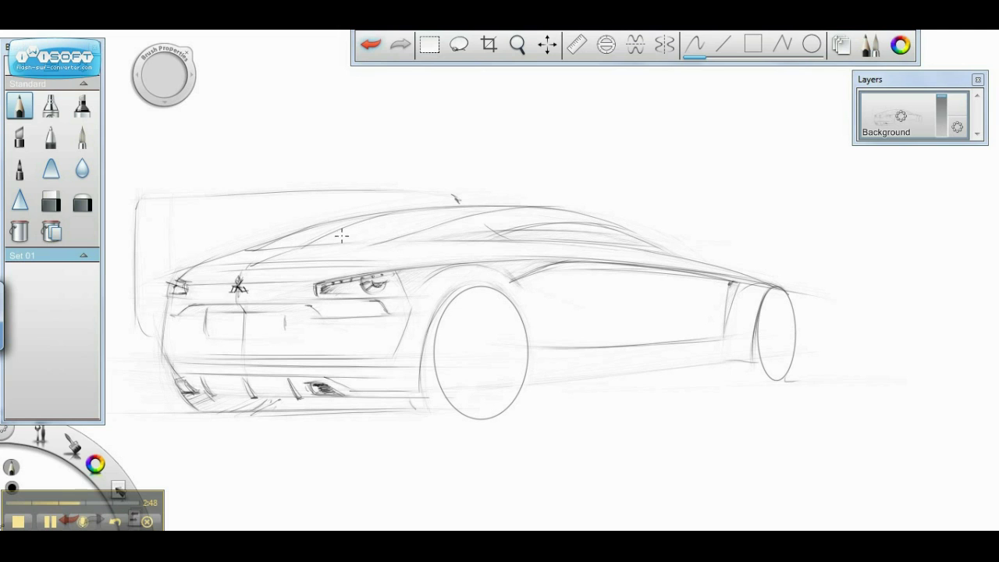
Darken the roofline, top spoiler, front wheel arch and lower sill lines, extending the sill rearward.
{"action": "mouse_move", "coordinate": [468, 210]}
{"action": "left_mouse_down"}
{"action": "mouse_move", "coordinate": [326, 224]}
{"action": "mouse_move", "coordinate": [265, 245]}
{"action": "left_mouse_up"}
{"action": "left_click_drag", "start_coordinate": [140, 200], "coordinate": [449, 195]}
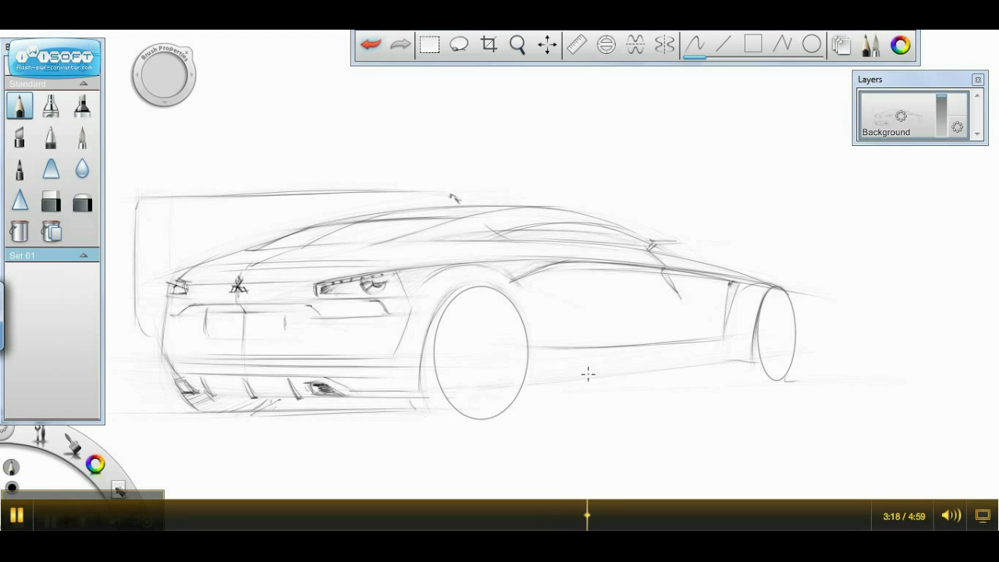
{"action": "left_click_drag", "start_coordinate": [441, 307], "coordinate": [427, 329]}
{"action": "left_click_drag", "start_coordinate": [554, 384], "coordinate": [749, 360]}
{"action": "left_click_drag", "start_coordinate": [556, 400], "coordinate": [735, 361]}
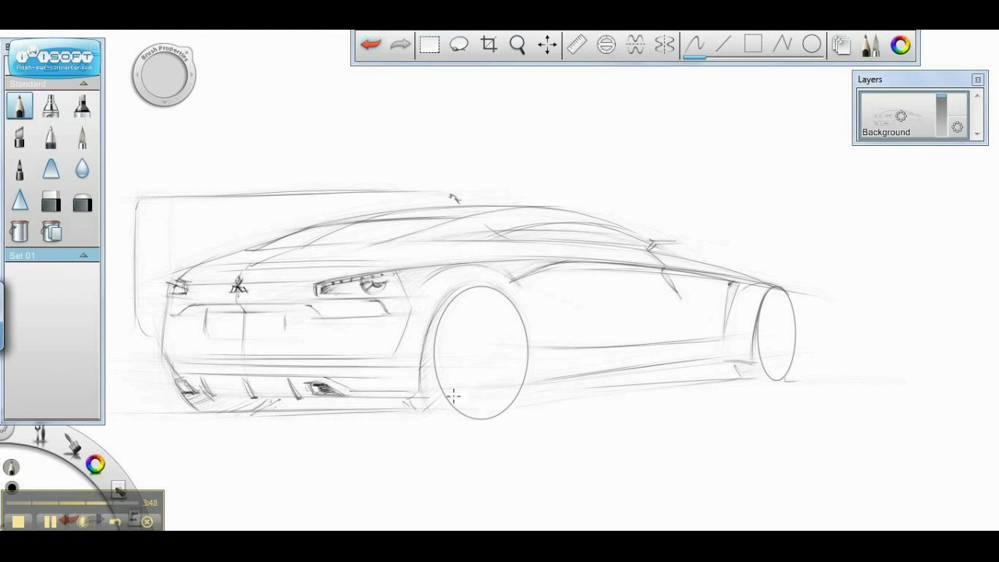
Pencil spokes from hub to rim in the front wheel and add a faint diffuser stroke.
{"action": "left_click_drag", "start_coordinate": [462, 370], "coordinate": [487, 402]}
{"action": "left_click_drag", "start_coordinate": [473, 289], "coordinate": [451, 402]}
{"action": "mouse_move", "coordinate": [456, 346]}
{"action": "left_mouse_down"}
{"action": "mouse_move", "coordinate": [451, 306]}
{"action": "mouse_move", "coordinate": [468, 348]}
{"action": "left_mouse_up"}
{"action": "mouse_move", "coordinate": [468, 348]}
{"action": "left_mouse_down"}
{"action": "mouse_move", "coordinate": [517, 340]}
{"action": "mouse_move", "coordinate": [504, 383]}
{"action": "mouse_move", "coordinate": [476, 380]}
{"action": "mouse_move", "coordinate": [496, 415]}
{"action": "mouse_move", "coordinate": [457, 364]}
{"action": "left_mouse_up"}
{"action": "left_click_drag", "start_coordinate": [391, 387], "coordinate": [336, 371]}
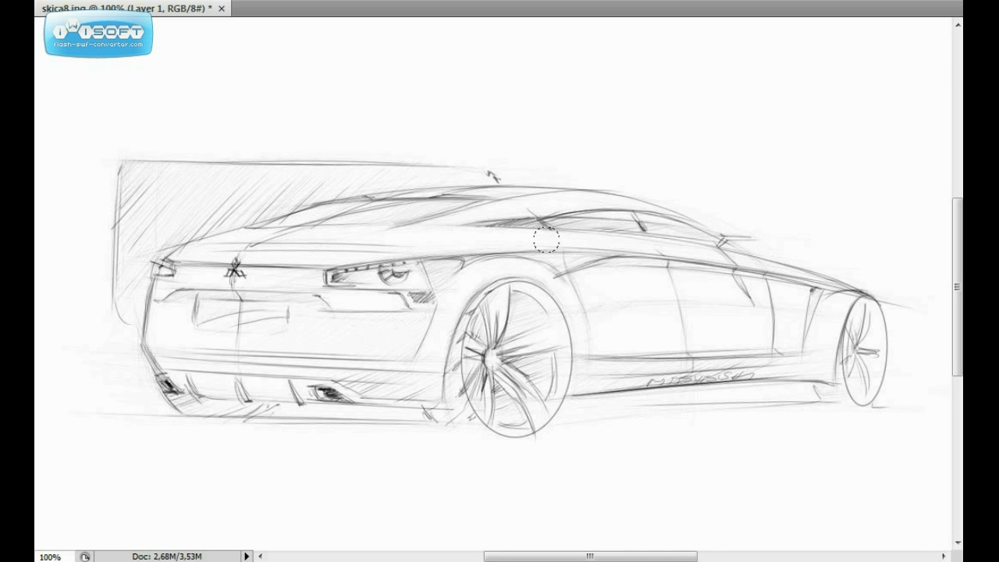
Airbrush soft dark grey shading over the car's side, rear, roof and shoulder.
{"action": "left_click_drag", "start_coordinate": [812, 281], "coordinate": [374, 250]}
{"action": "left_click_drag", "start_coordinate": [468, 312], "coordinate": [812, 328]}
{"action": "left_click_drag", "start_coordinate": [78, 336], "coordinate": [507, 281]}
{"action": "mouse_move", "coordinate": [640, 203]}
{"action": "left_mouse_down"}
{"action": "mouse_move", "coordinate": [202, 235]}
{"action": "mouse_move", "coordinate": [507, 239]}
{"action": "left_mouse_up"}
Paint white highlights along the shoulder and roof, undoing one stroke and lightening the left shadow.
{"action": "left_click_drag", "start_coordinate": [739, 246], "coordinate": [375, 239]}
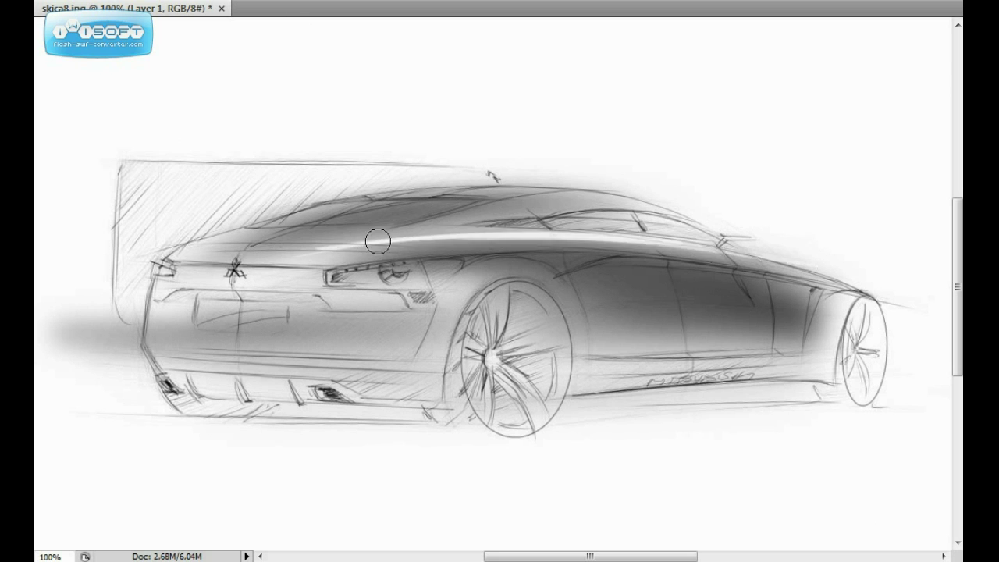
{"action": "left_click_drag", "start_coordinate": [148, 262], "coordinate": [565, 252]}
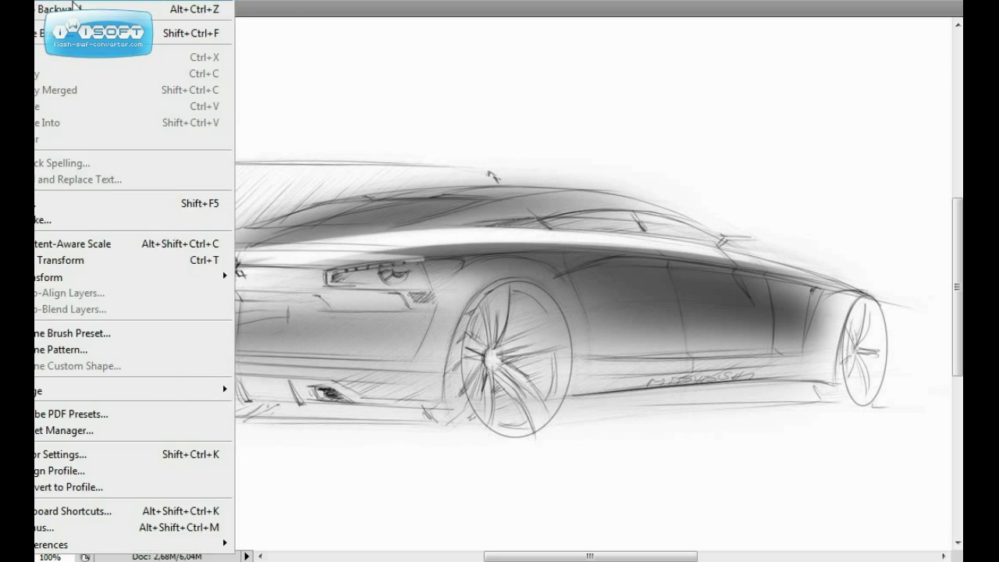
{"action": "key", "text": "ctrl+alt+z"}
{"action": "left_click_drag", "start_coordinate": [141, 332], "coordinate": [80, 290]}
{"action": "left_click_drag", "start_coordinate": [263, 222], "coordinate": [616, 214]}
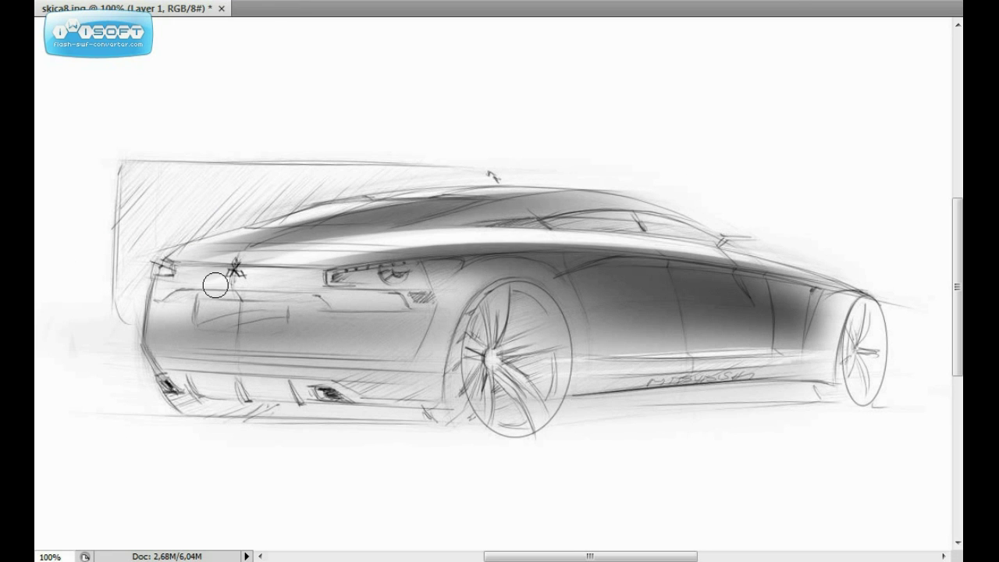
{"action": "right_click", "coordinate": [160, 28]}
{"action": "left_click", "coordinate": [372, 70]}
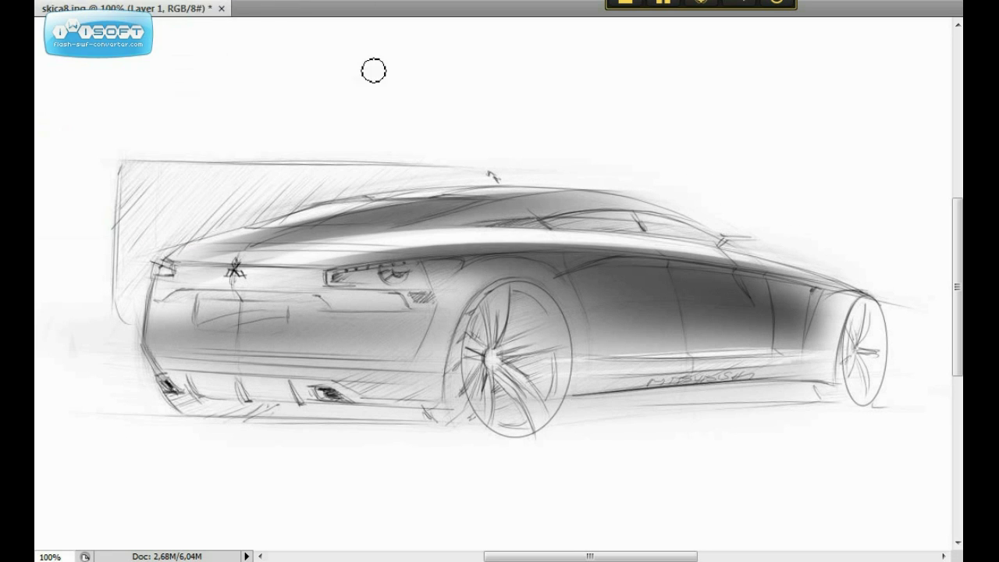
Shade the sill and rear bumper, and highlight the upper side and bumper's bottom edge.
{"action": "mouse_move", "coordinate": [581, 395]}
{"action": "left_mouse_down"}
{"action": "mouse_move", "coordinate": [765, 379]}
{"action": "mouse_move", "coordinate": [336, 390]}
{"action": "left_mouse_up"}
{"action": "mouse_move", "coordinate": [179, 368]}
{"action": "left_mouse_down"}
{"action": "mouse_move", "coordinate": [394, 393]}
{"action": "mouse_move", "coordinate": [172, 375]}
{"action": "left_mouse_up"}
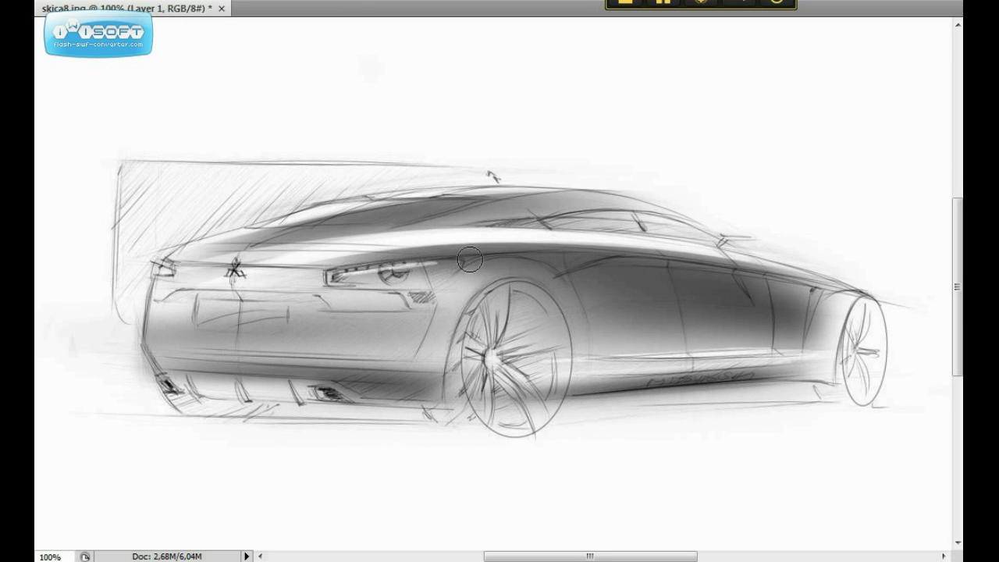
{"action": "left_click_drag", "start_coordinate": [551, 274], "coordinate": [791, 268]}
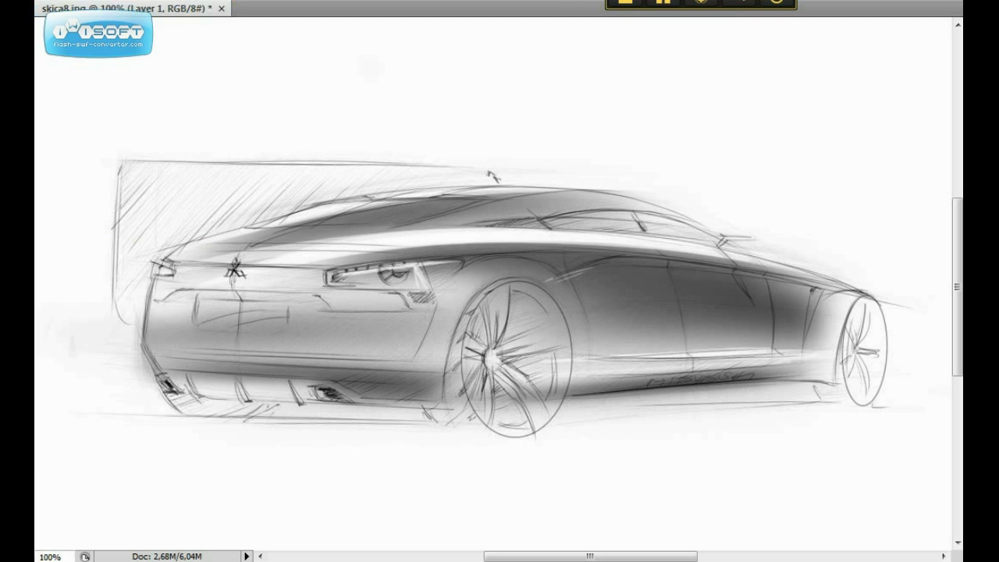
{"action": "left_click_drag", "start_coordinate": [152, 378], "coordinate": [457, 402]}
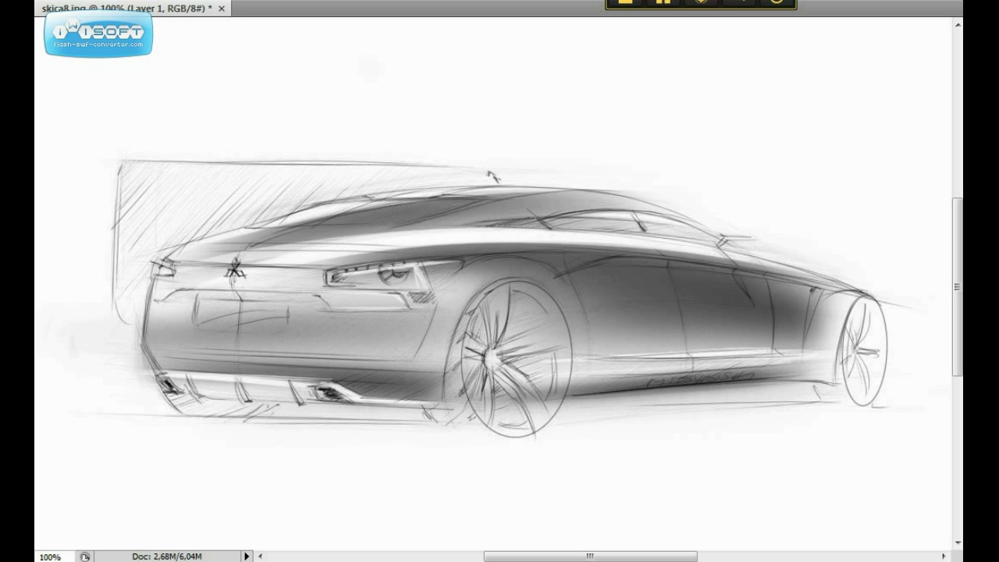
Darken the roof and window line, and highlight the shoulder, near wheel and wheel arch.
{"action": "mouse_move", "coordinate": [478, 226]}
{"action": "left_mouse_down"}
{"action": "mouse_move", "coordinate": [692, 240]}
{"action": "mouse_move", "coordinate": [422, 224]}
{"action": "left_mouse_up"}
{"action": "left_click_drag", "start_coordinate": [785, 260], "coordinate": [384, 234]}
{"action": "mouse_move", "coordinate": [556, 294]}
{"action": "left_mouse_down"}
{"action": "mouse_move", "coordinate": [556, 391]}
{"action": "mouse_move", "coordinate": [499, 296]}
{"action": "mouse_move", "coordinate": [530, 307]}
{"action": "mouse_move", "coordinate": [546, 398]}
{"action": "mouse_move", "coordinate": [812, 394]}
{"action": "mouse_move", "coordinate": [578, 375]}
{"action": "left_mouse_up"}
{"action": "left_click_drag", "start_coordinate": [492, 367], "coordinate": [515, 289]}
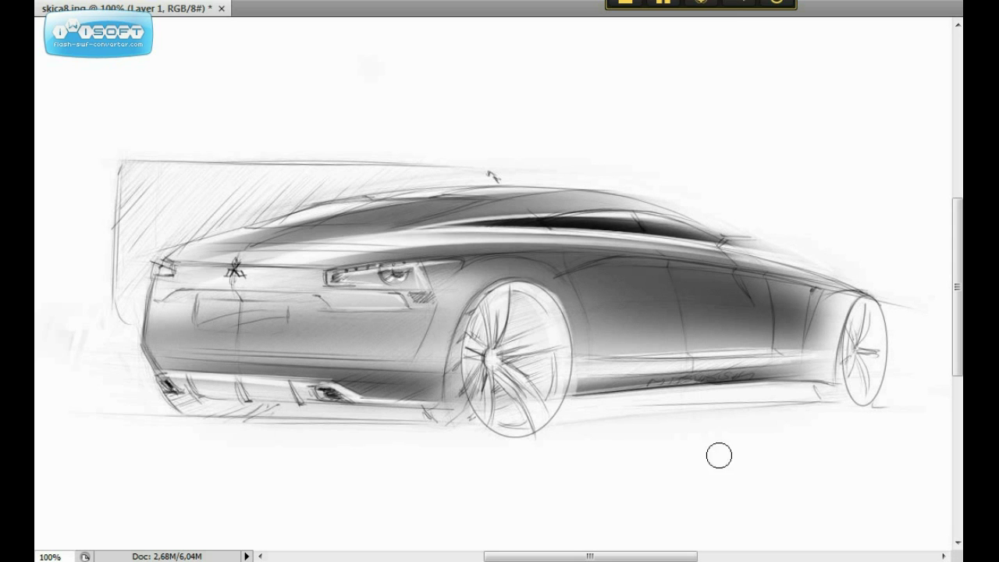
Outline the car's side panel with a path and convert it to a selection.
{"action": "left_click", "coordinate": [560, 274]}
{"action": "left_click", "coordinate": [621, 256]}
{"action": "left_click", "coordinate": [818, 287]}
{"action": "left_click", "coordinate": [802, 348]}
{"action": "left_click_drag", "start_coordinate": [581, 358], "coordinate": [358, 357]}
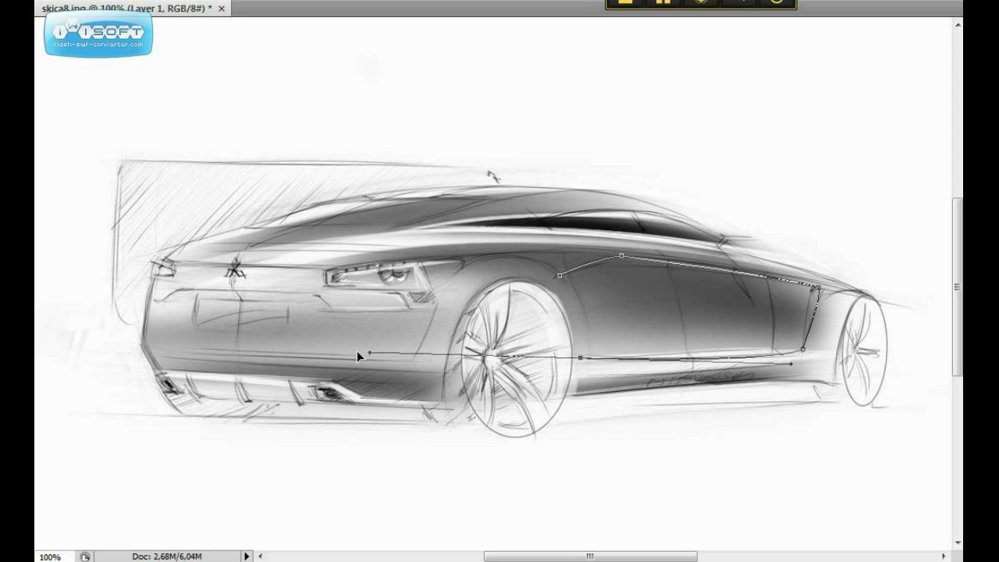
{"action": "left_click", "coordinate": [560, 275]}
{"action": "key", "text": "ctrl+Return"}
Brush a darker top band and lighter lower part inside the side panel selection, then deselect.
{"action": "key", "text": "b"}
{"action": "right_click", "coordinate": [315, 87]}
{"action": "key", "text": "Escape"}
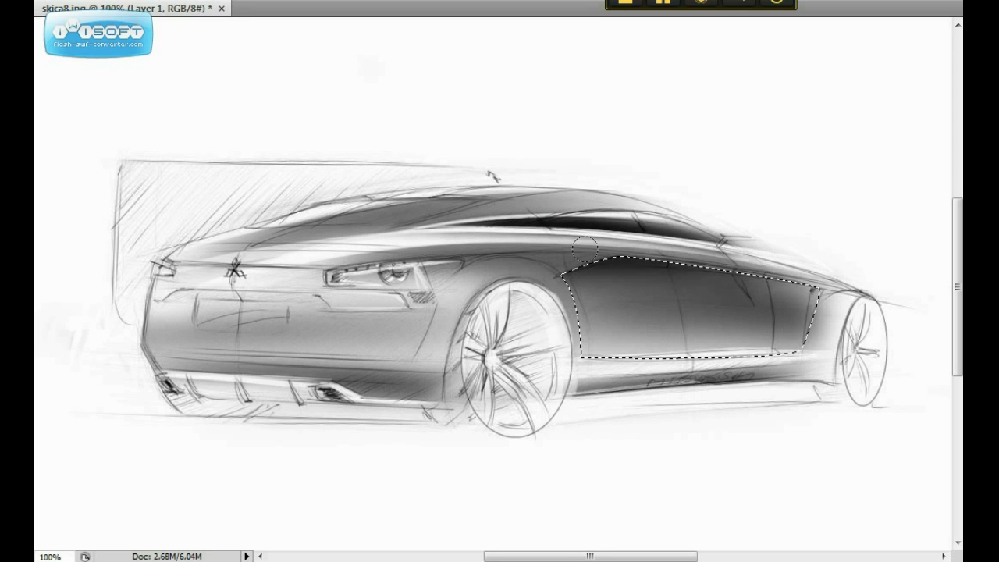
{"action": "left_click_drag", "start_coordinate": [578, 269], "coordinate": [816, 285]}
{"action": "left_click_drag", "start_coordinate": [581, 328], "coordinate": [812, 332]}
{"action": "key", "text": "ctrl+d"}
Shade along the roofline and darken the rear panel and bumper.
{"action": "right_click", "coordinate": [184, 114]}
{"action": "key", "text": "Escape"}
{"action": "left_click_drag", "start_coordinate": [429, 195], "coordinate": [655, 191]}
{"action": "mouse_move", "coordinate": [390, 206]}
{"action": "left_mouse_down"}
{"action": "mouse_move", "coordinate": [682, 210]}
{"action": "mouse_move", "coordinate": [328, 234]}
{"action": "left_mouse_up"}
{"action": "mouse_move", "coordinate": [451, 322]}
{"action": "left_mouse_down"}
{"action": "mouse_move", "coordinate": [258, 347]}
{"action": "mouse_move", "coordinate": [492, 340]}
{"action": "mouse_move", "coordinate": [231, 355]}
{"action": "left_mouse_up"}
{"action": "right_click", "coordinate": [203, 47]}
{"action": "key", "text": "Escape"}
{"action": "left_click_drag", "start_coordinate": [492, 335], "coordinate": [234, 343]}
Airbrush a dark ground shadow under the whole car.
{"action": "left_click_drag", "start_coordinate": [546, 406], "coordinate": [78, 410]}
{"action": "left_click_drag", "start_coordinate": [929, 402], "coordinate": [256, 407]}
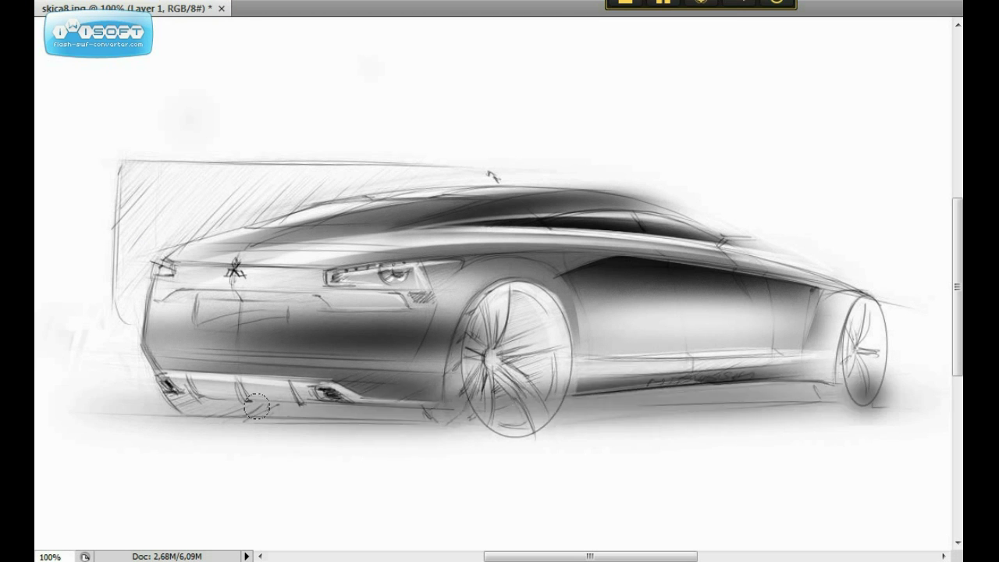
{"action": "key", "text": "ctrl+z"}
{"action": "left_click_drag", "start_coordinate": [81, 406], "coordinate": [530, 410]}
{"action": "left_click_drag", "start_coordinate": [913, 402], "coordinate": [250, 406]}
{"action": "mouse_move", "coordinate": [47, 407]}
{"action": "left_mouse_down"}
{"action": "mouse_move", "coordinate": [427, 399]}
{"action": "mouse_move", "coordinate": [47, 445]}
{"action": "mouse_move", "coordinate": [781, 452]}
{"action": "left_mouse_up"}
Paint white on the rear wheel's lower edge and wash translucent blue over roof, trunk and side.
{"action": "key", "text": "x"}
{"action": "mouse_move", "coordinate": [483, 359]}
{"action": "left_mouse_down"}
{"action": "mouse_move", "coordinate": [482, 394]}
{"action": "mouse_move", "coordinate": [508, 425]}
{"action": "mouse_move", "coordinate": [554, 367]}
{"action": "mouse_move", "coordinate": [515, 309]}
{"action": "left_mouse_up"}
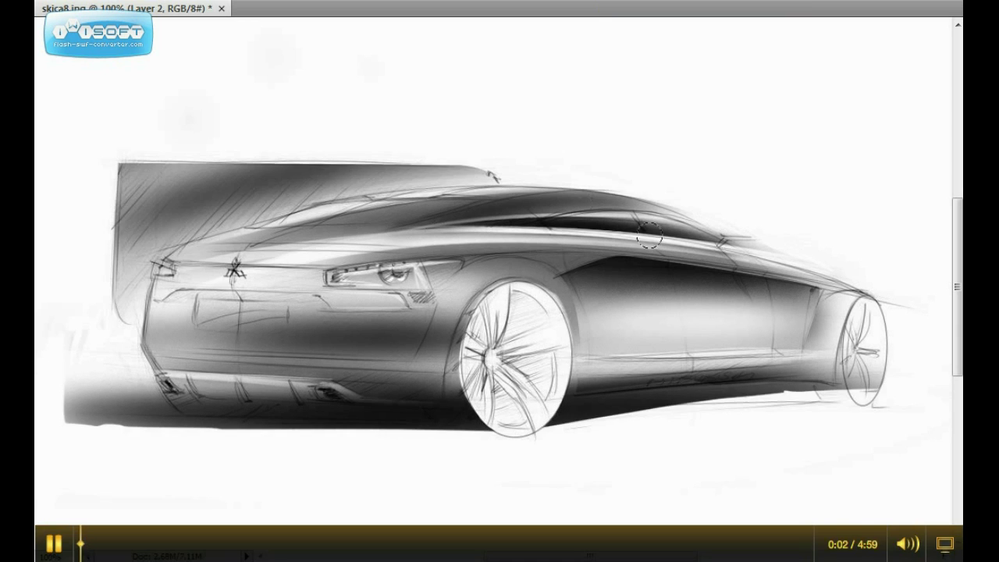
{"action": "mouse_move", "coordinate": [648, 234]}
{"action": "left_mouse_down"}
{"action": "mouse_move", "coordinate": [273, 257]}
{"action": "mouse_move", "coordinate": [234, 312]}
{"action": "left_mouse_up"}
{"action": "left_click_drag", "start_coordinate": [593, 234], "coordinate": [780, 320]}
{"action": "left_click_drag", "start_coordinate": [562, 312], "coordinate": [328, 384]}
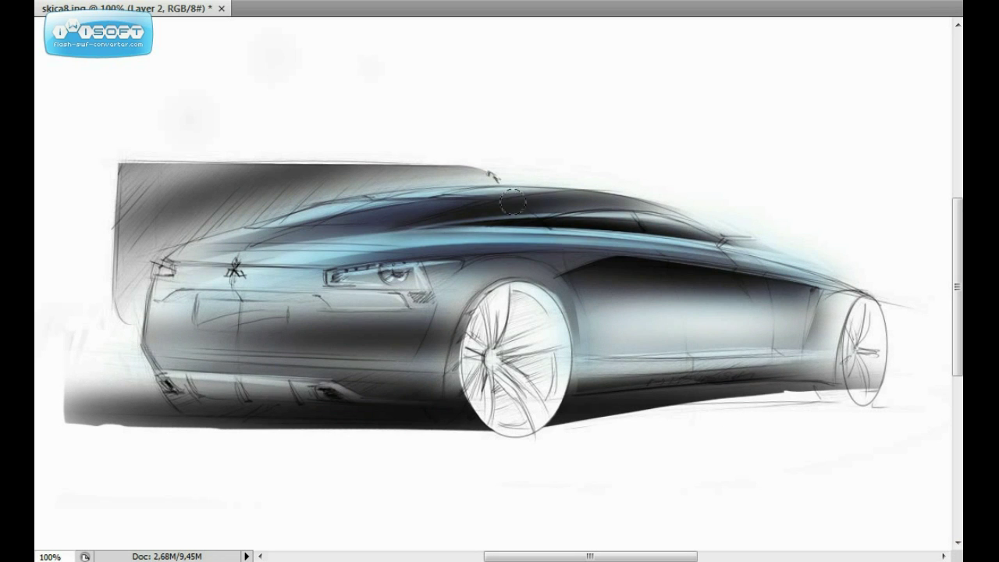
Highlight the shoulder and roof lines, then add white glints on Layer 1 to roof, lower edge and hood edge.
{"action": "left_click_drag", "start_coordinate": [791, 274], "coordinate": [384, 266]}
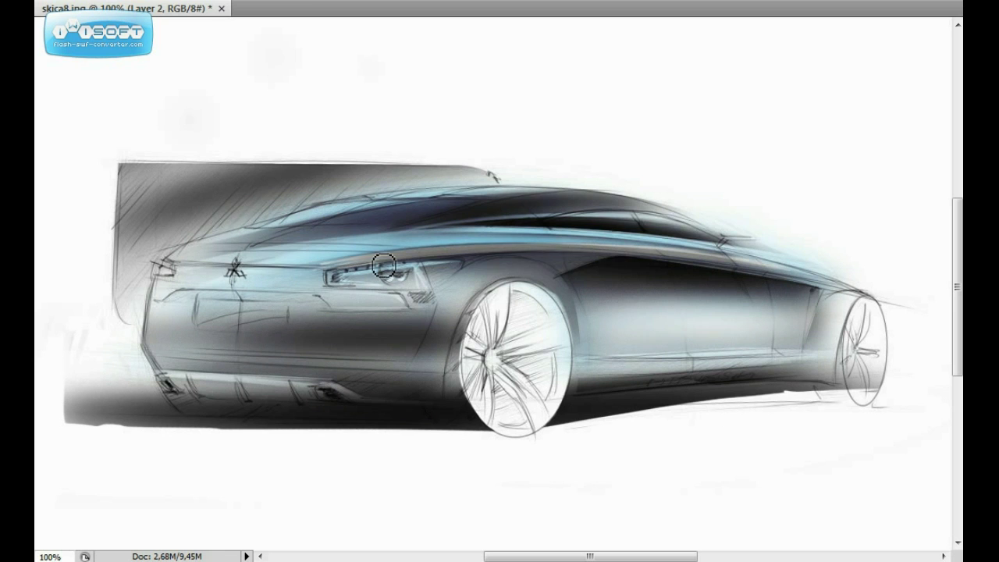
{"action": "left_click_drag", "start_coordinate": [677, 228], "coordinate": [292, 231]}
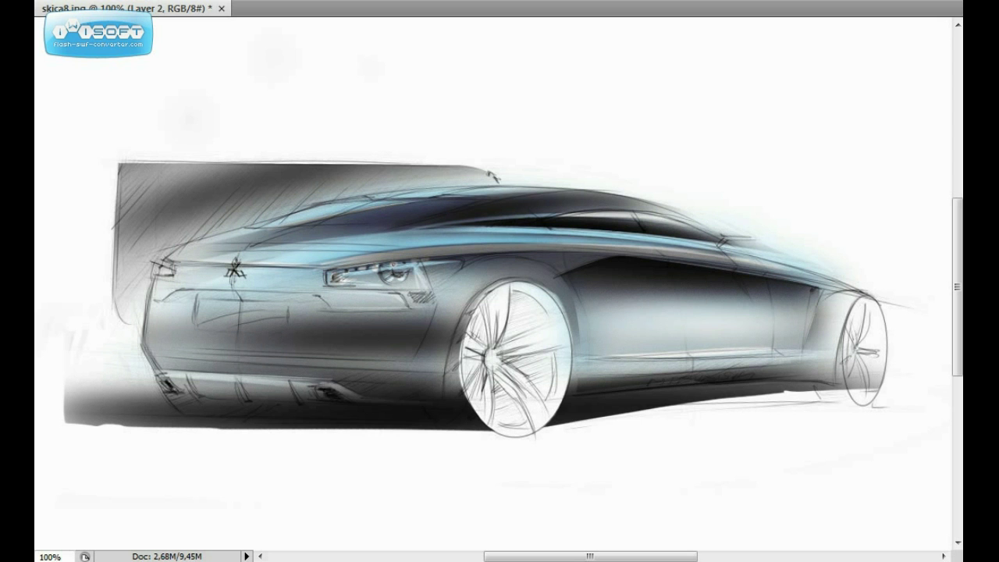
{"action": "scroll", "coordinate": [544, 187], "scroll_direction": "up", "scroll_amount": 3}
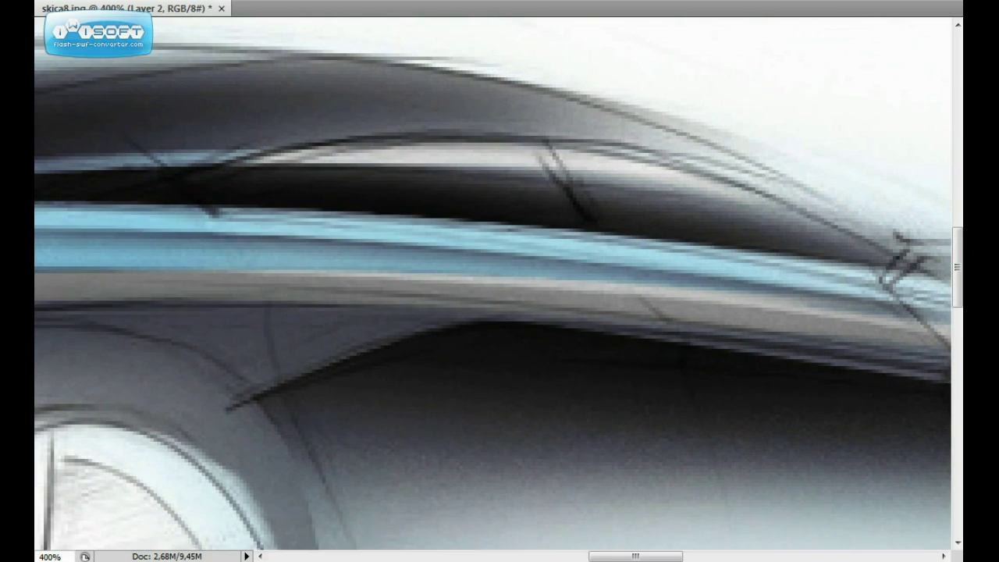
{"action": "key", "text": "alt+bracketleft"}
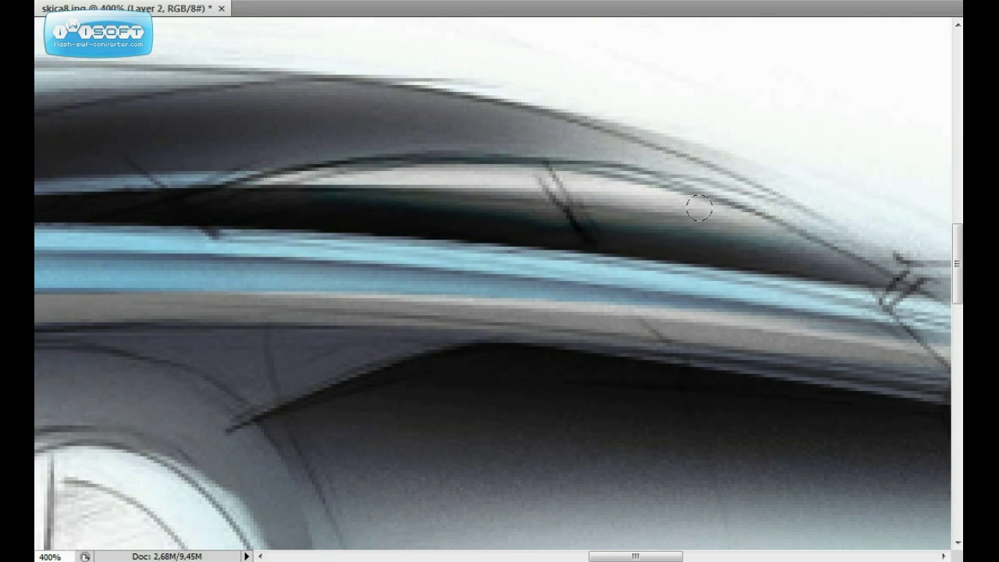
{"action": "left_click_drag", "start_coordinate": [559, 199], "coordinate": [445, 179]}
{"action": "left_click", "coordinate": [665, 349]}
{"action": "left_click_drag", "start_coordinate": [669, 356], "coordinate": [706, 355]}
{"action": "scroll", "coordinate": [537, 179], "scroll_direction": "left", "scroll_amount": 10}
{"action": "mouse_move", "coordinate": [537, 174]}
{"action": "left_mouse_down"}
{"action": "mouse_move", "coordinate": [481, 189]}
{"action": "mouse_move", "coordinate": [647, 156]}
{"action": "left_mouse_up"}
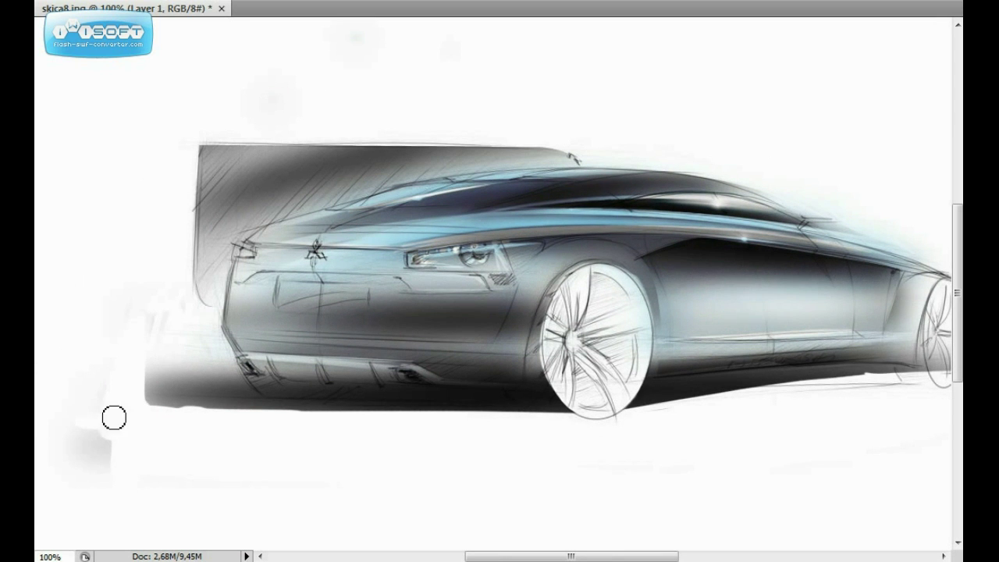
Paint out the grey smudge and dark bottom edge in white and highlight the right tailpipe.
{"action": "mouse_move", "coordinate": [114, 418]}
{"action": "left_mouse_down"}
{"action": "mouse_move", "coordinate": [107, 348]}
{"action": "mouse_move", "coordinate": [163, 426]}
{"action": "mouse_move", "coordinate": [588, 419]}
{"action": "left_mouse_up"}
{"action": "mouse_move", "coordinate": [522, 414]}
{"action": "left_mouse_down"}
{"action": "mouse_move", "coordinate": [384, 420]}
{"action": "mouse_move", "coordinate": [527, 419]}
{"action": "mouse_move", "coordinate": [539, 346]}
{"action": "mouse_move", "coordinate": [570, 286]}
{"action": "mouse_move", "coordinate": [593, 274]}
{"action": "left_mouse_up"}
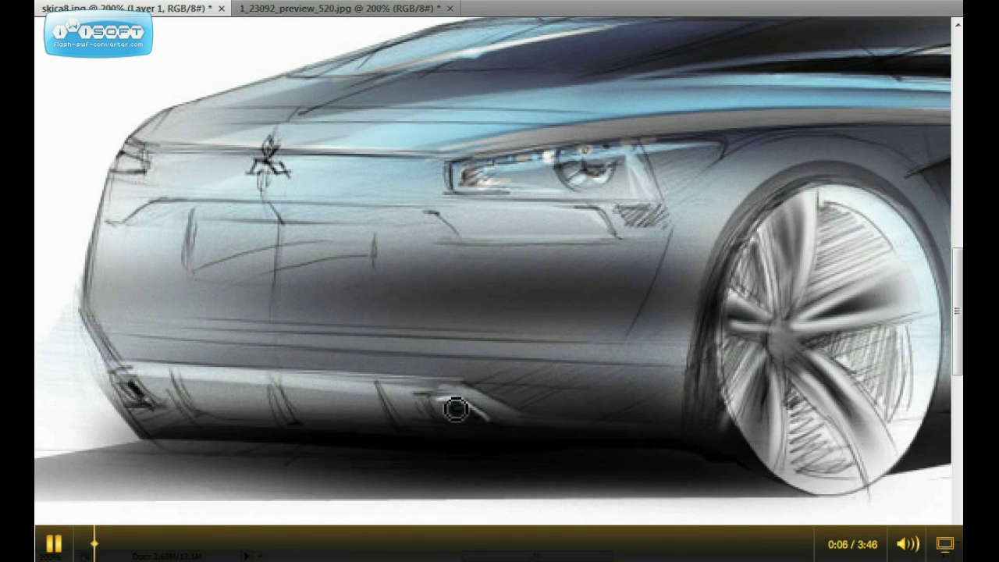
{"action": "left_click_drag", "start_coordinate": [457, 406], "coordinate": [461, 428]}
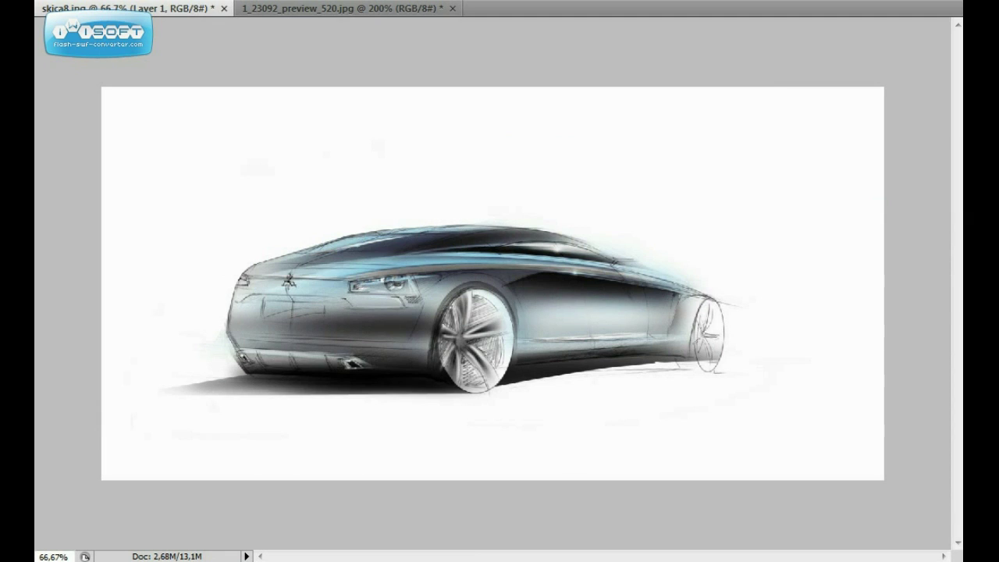
{"action": "key", "text": "ctrl+plus"}
Tint the tail light red, darken the lower body and rear wheel edge, and shade the trunk.
{"action": "mouse_move", "coordinate": [436, 257]}
{"action": "left_mouse_down"}
{"action": "mouse_move", "coordinate": [380, 261]}
{"action": "mouse_move", "coordinate": [434, 270]}
{"action": "left_mouse_up"}
{"action": "left_click_drag", "start_coordinate": [392, 197], "coordinate": [379, 194]}
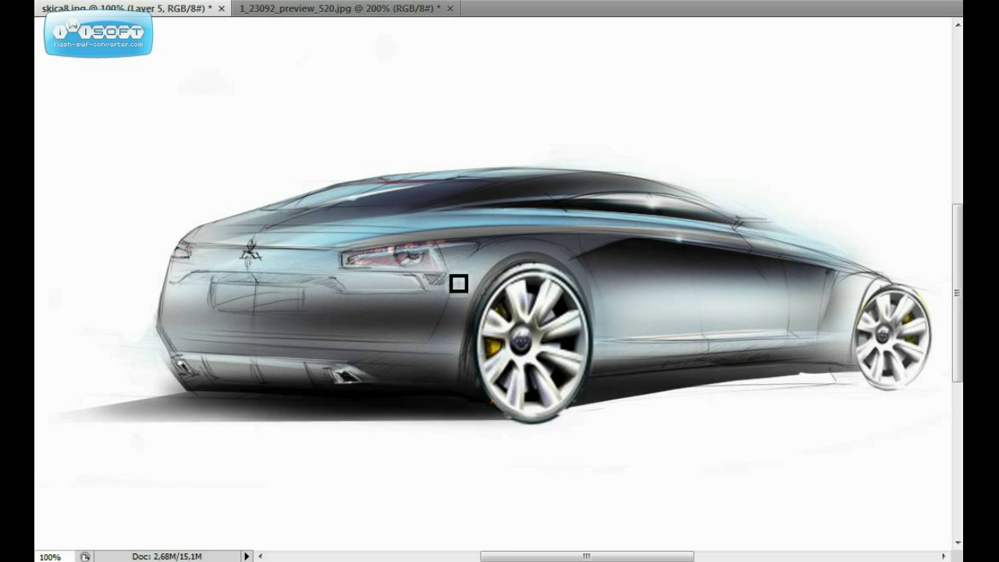
{"action": "mouse_move", "coordinate": [779, 304]}
{"action": "left_mouse_down"}
{"action": "mouse_move", "coordinate": [601, 417]}
{"action": "mouse_move", "coordinate": [843, 379]}
{"action": "mouse_move", "coordinate": [633, 370]}
{"action": "mouse_move", "coordinate": [139, 413]}
{"action": "mouse_move", "coordinate": [494, 301]}
{"action": "left_mouse_up"}
{"action": "mouse_move", "coordinate": [477, 366]}
{"action": "left_mouse_down"}
{"action": "mouse_move", "coordinate": [479, 352]}
{"action": "mouse_move", "coordinate": [499, 414]}
{"action": "mouse_move", "coordinate": [489, 330]}
{"action": "left_mouse_up"}
{"action": "mouse_move", "coordinate": [200, 283]}
{"action": "left_mouse_down"}
{"action": "mouse_move", "coordinate": [346, 298]}
{"action": "mouse_move", "coordinate": [311, 286]}
{"action": "left_mouse_up"}
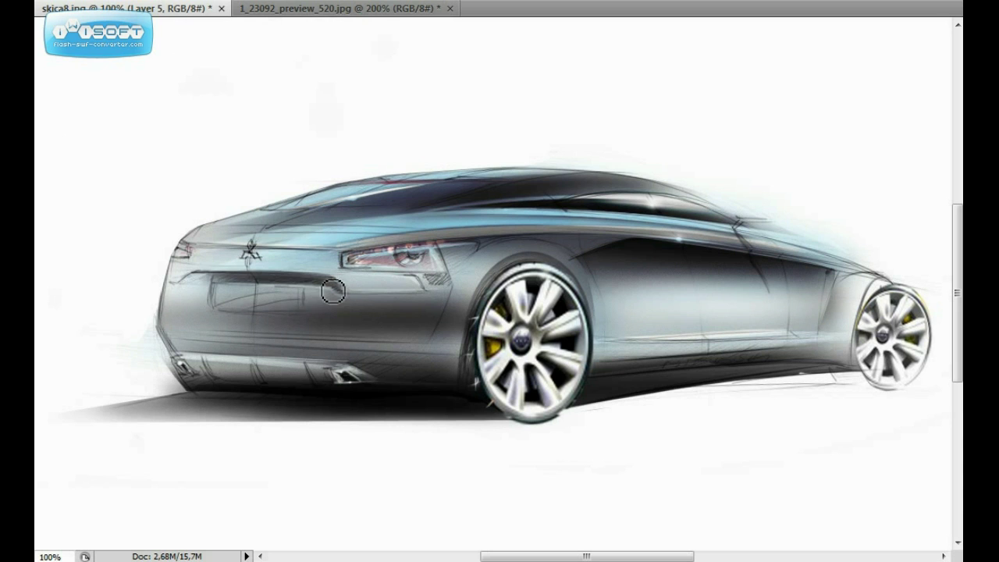
Brighten the roof highlights, tone down the shoulder highlight, and add red glows by the tail light and roof edge.
{"action": "left_click_drag", "start_coordinate": [550, 187], "coordinate": [621, 182]}
{"action": "left_click_drag", "start_coordinate": [458, 205], "coordinate": [385, 238]}
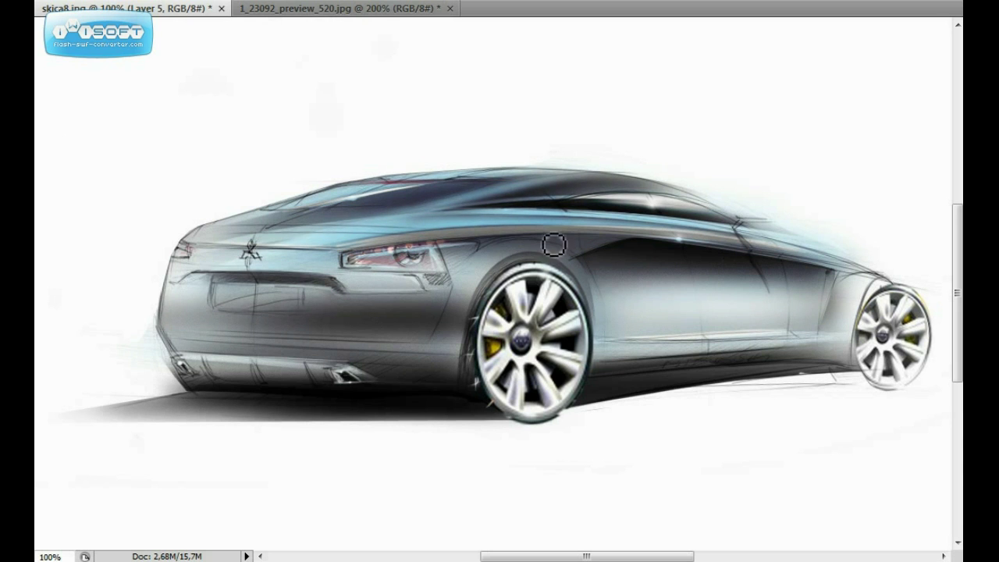
{"action": "mouse_move", "coordinate": [657, 229]}
{"action": "left_mouse_down"}
{"action": "mouse_move", "coordinate": [791, 250]}
{"action": "mouse_move", "coordinate": [735, 239]}
{"action": "left_mouse_up"}
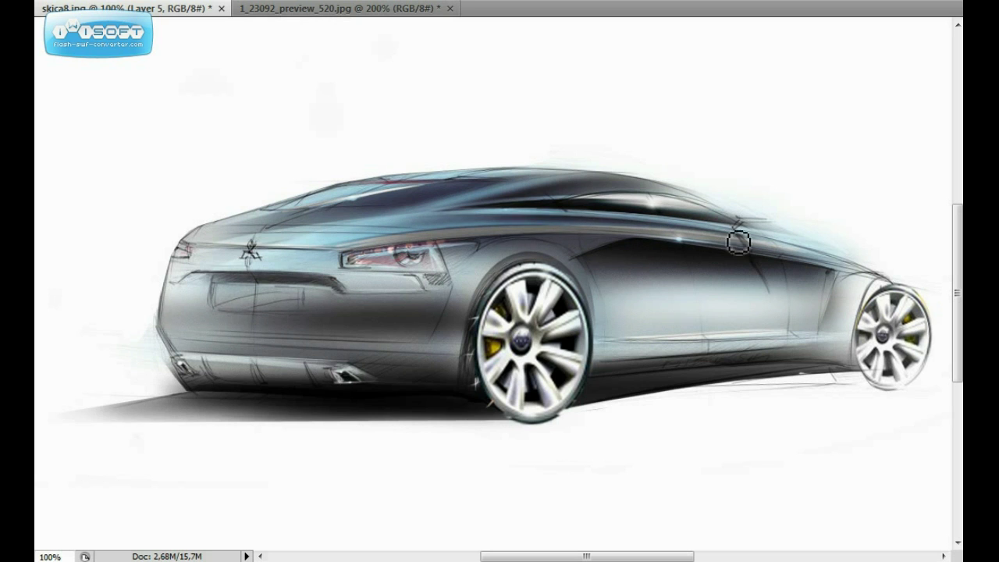
{"action": "left_click_drag", "start_coordinate": [174, 258], "coordinate": [125, 265]}
{"action": "left_click_drag", "start_coordinate": [413, 187], "coordinate": [309, 195]}
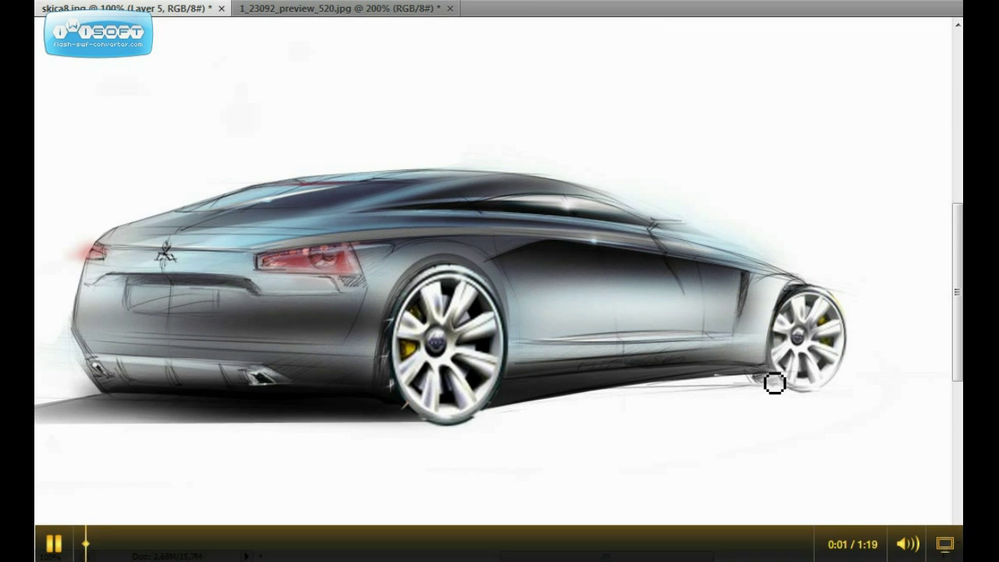
Hand-letter 'MITSUBISHI COUPE CONCEPT' along the sill, dab a highlight, and add LED dots to the tail light.
{"action": "left_click_drag", "start_coordinate": [614, 374], "coordinate": [751, 354]}
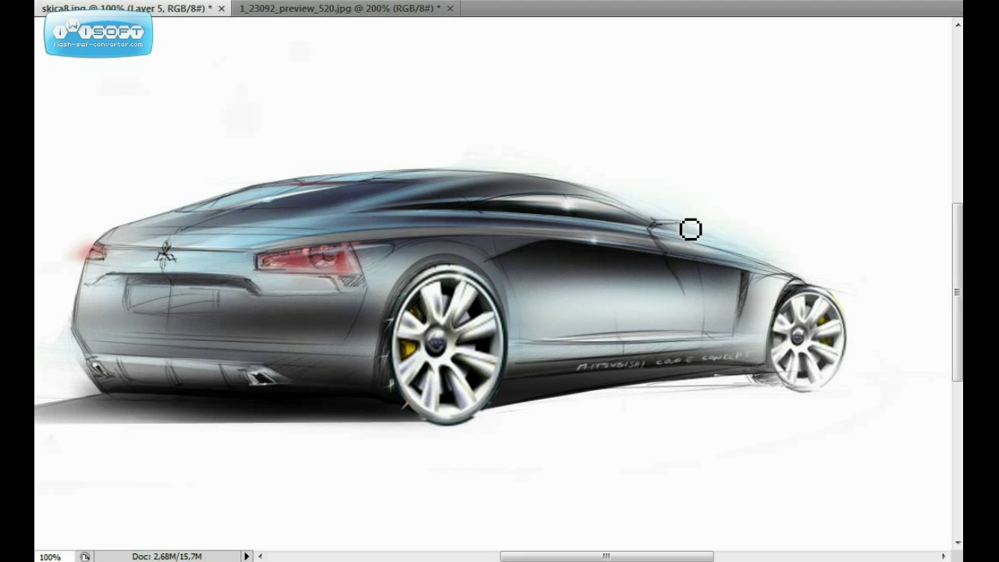
{"action": "left_click", "coordinate": [617, 333]}
{"action": "left_click_drag", "start_coordinate": [275, 254], "coordinate": [325, 255]}
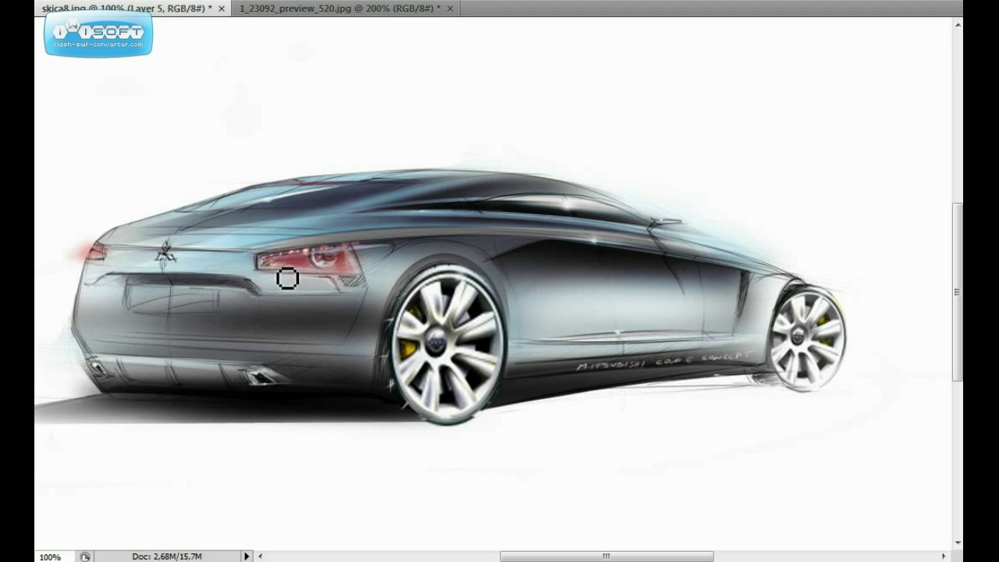